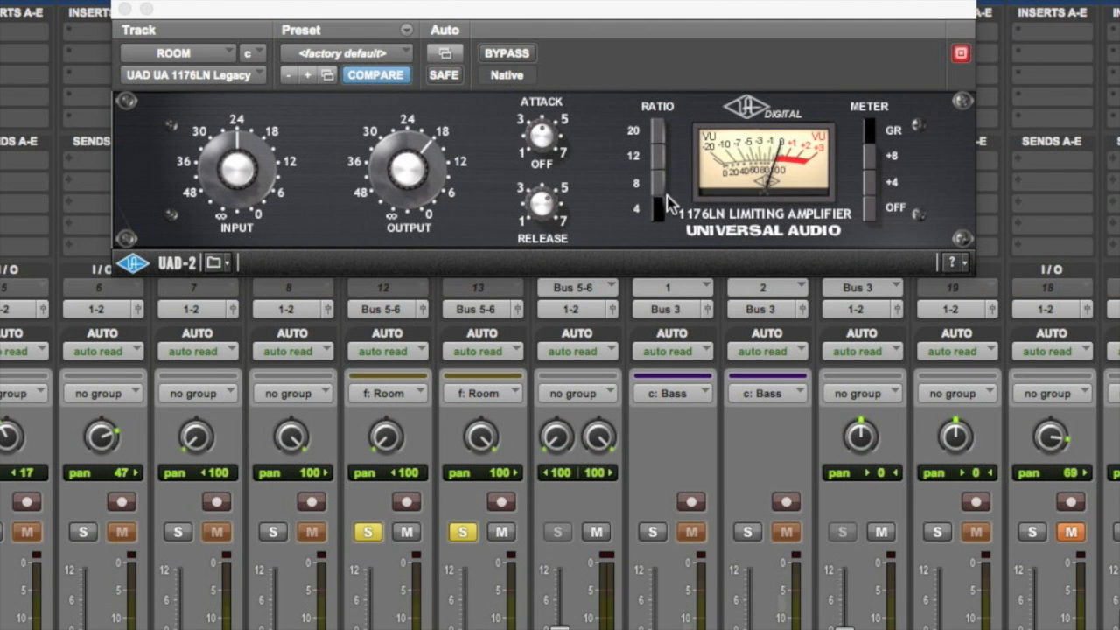
Engage all four ratio buttons on the ROOM channel's 1176LN limiter and bypass the plug-in.
shift+click(658, 184)
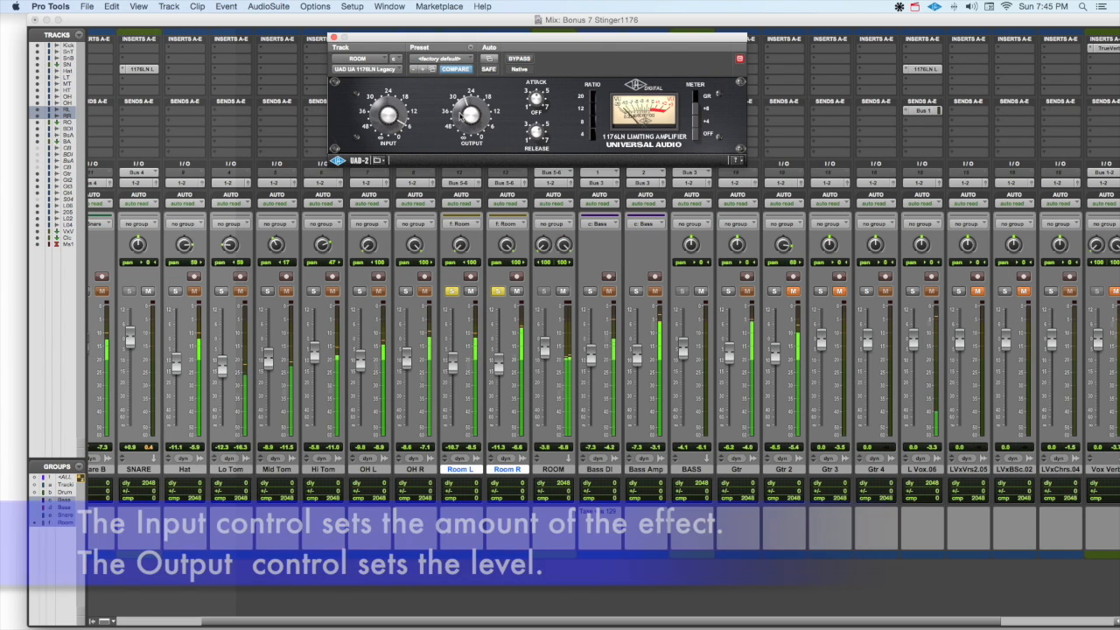
click(520, 59)
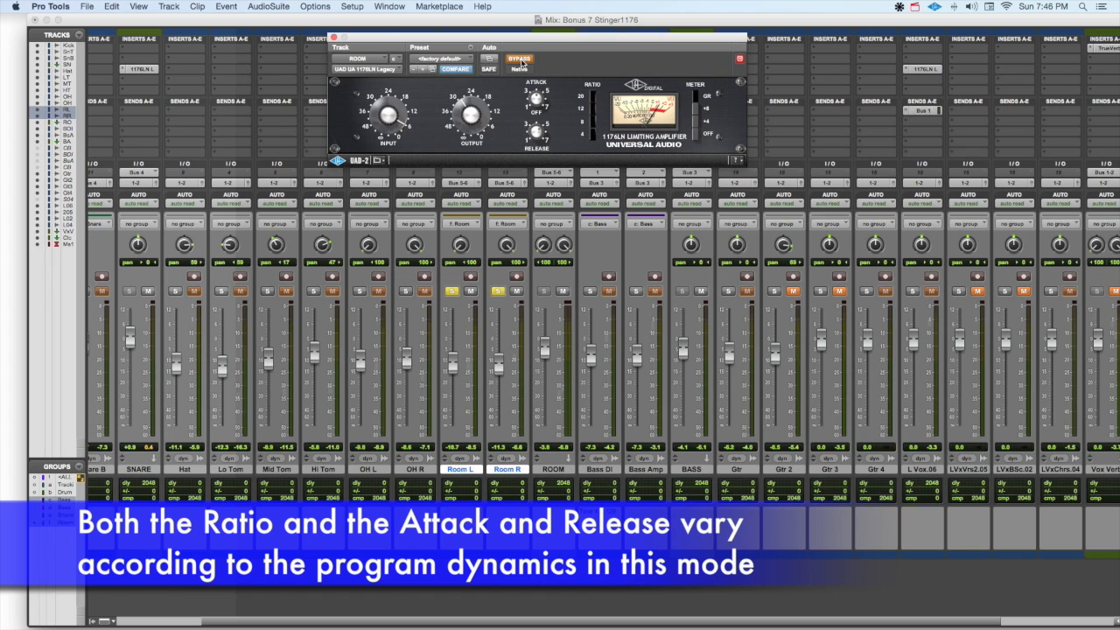
Enable the Drums group, solo all of its tracks together and start playback.
click(452, 291)
key(b)
click(452, 292)
key(space)
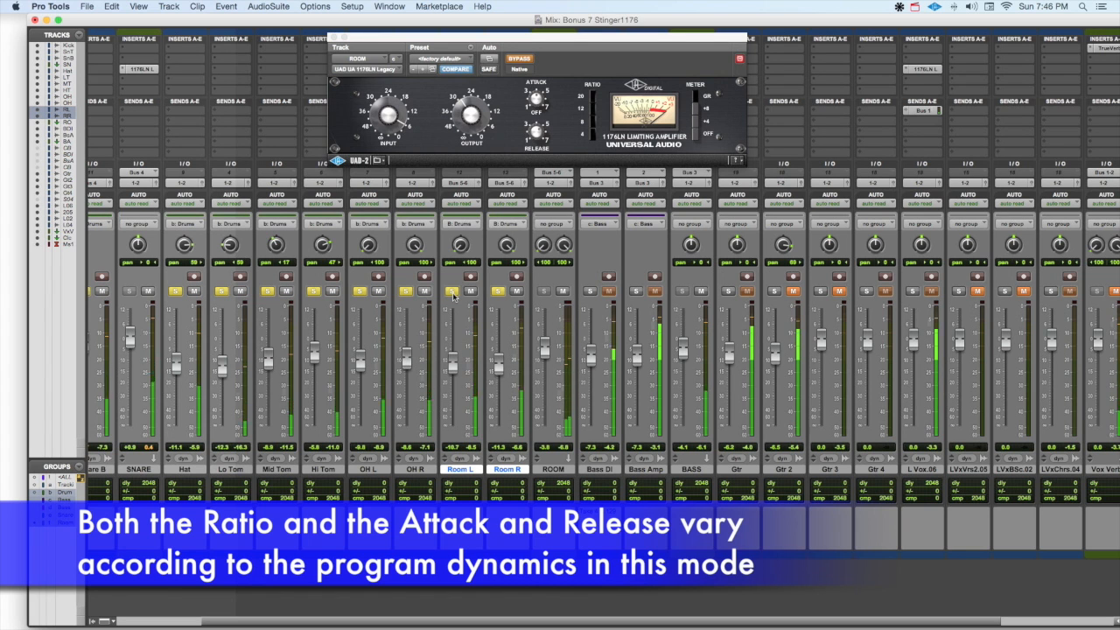
Compare the soloed drums and the full mix with the ROOM channel's 1176LN active and bypassed.
click(522, 59)
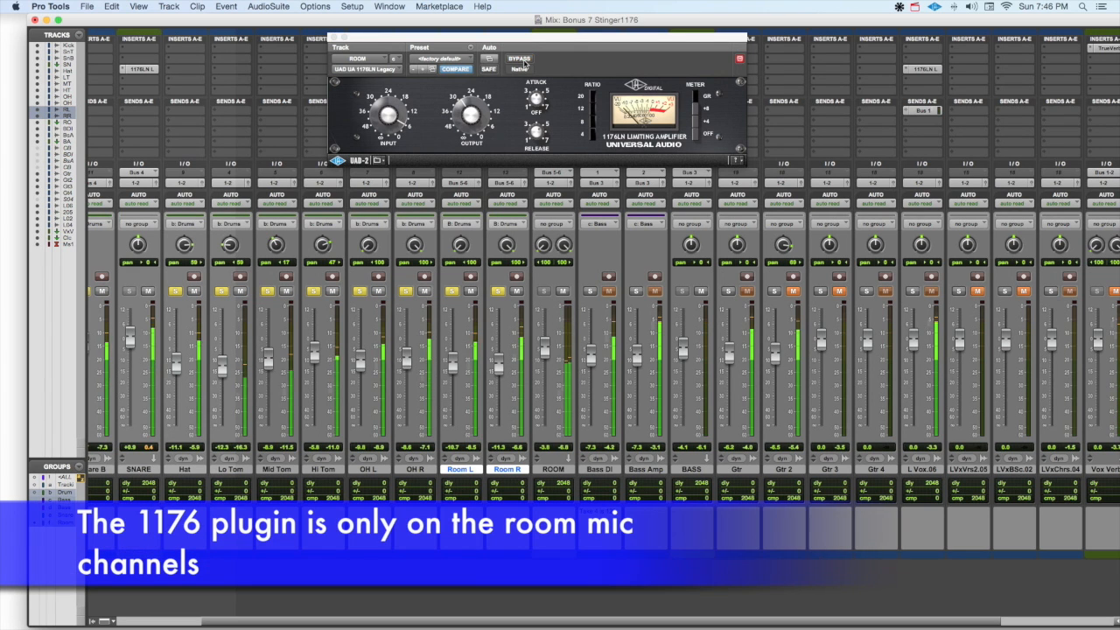
click(465, 116)
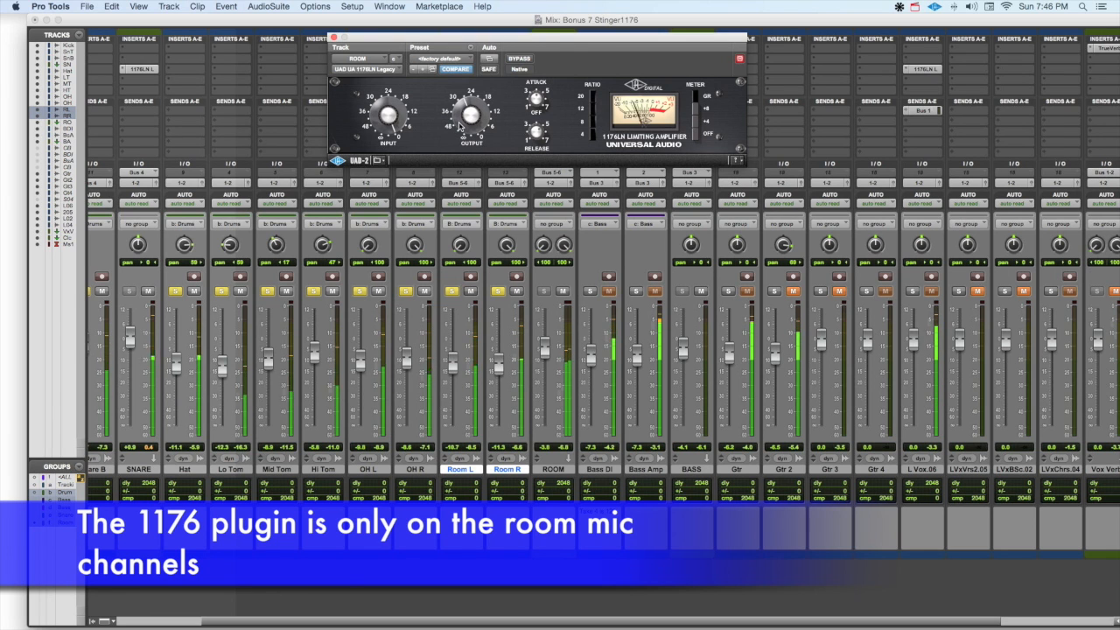
click(519, 58)
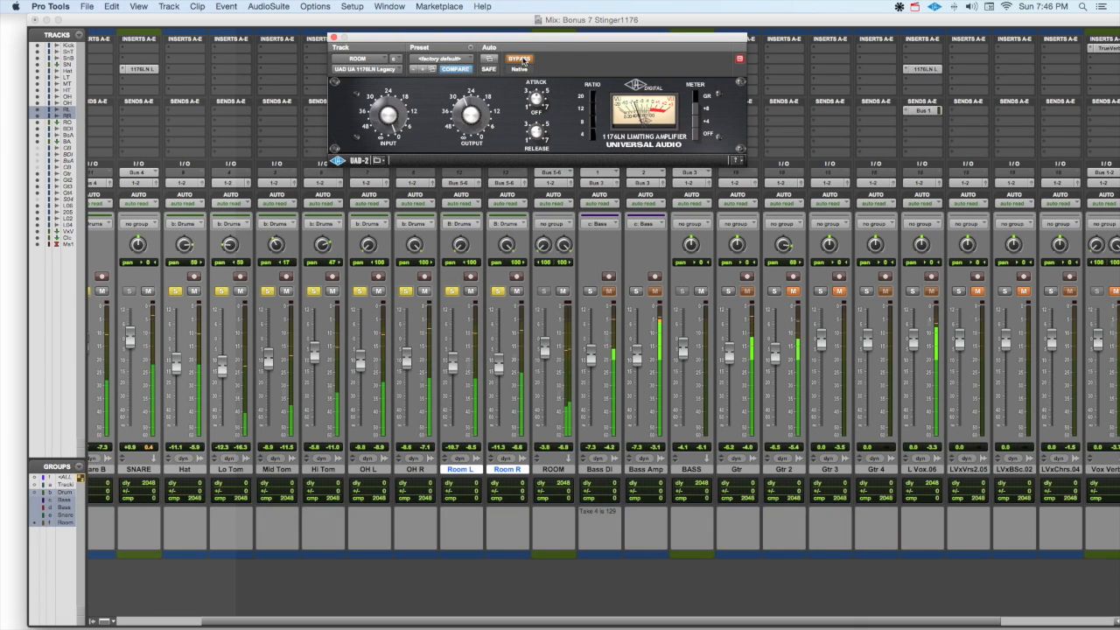
click(522, 58)
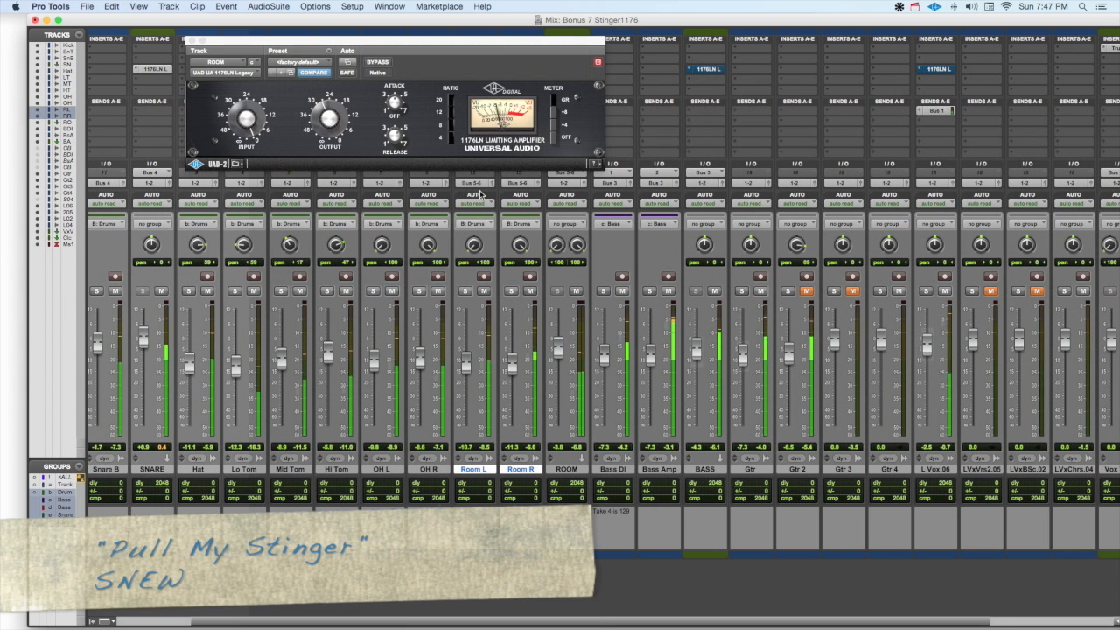
click(381, 63)
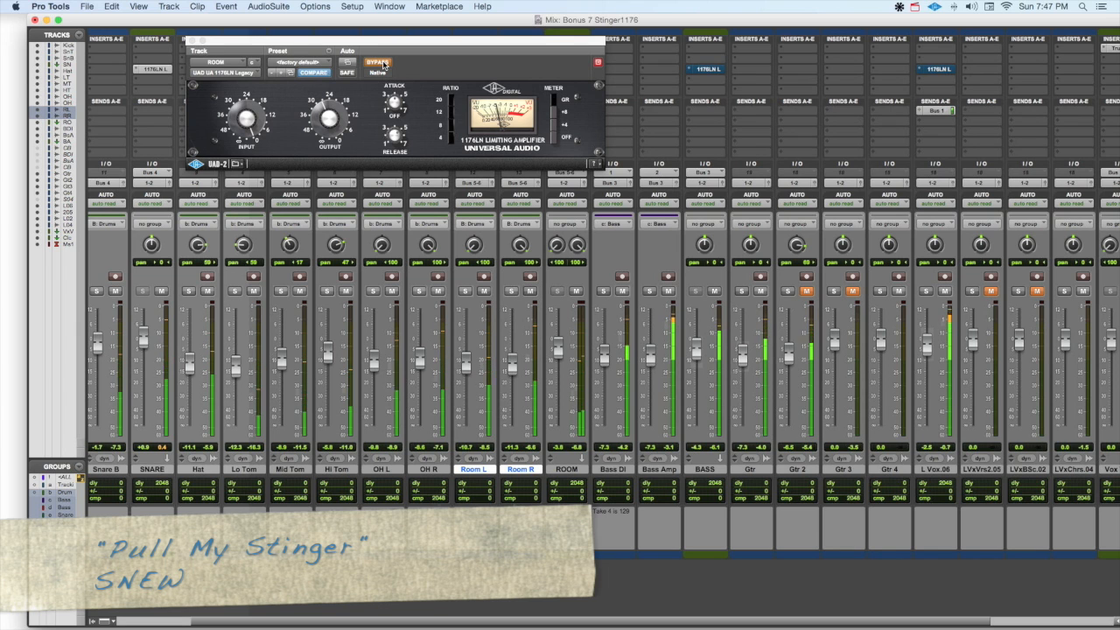
click(382, 63)
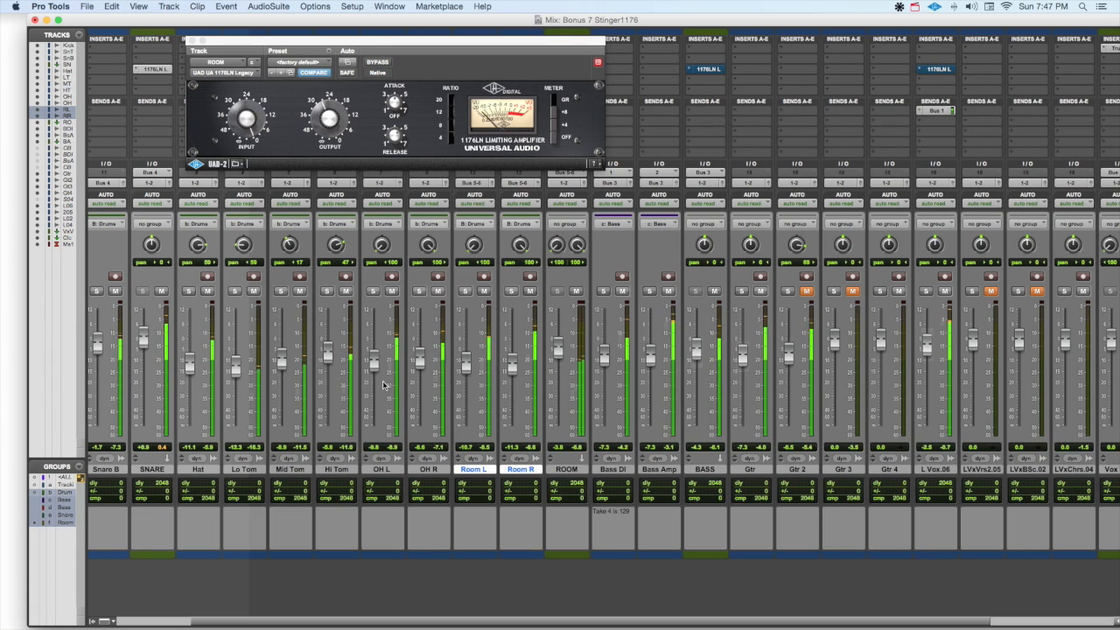
Solo the Drums group, bypass the ROOM channel's 1176LN and close its window.
click(375, 292)
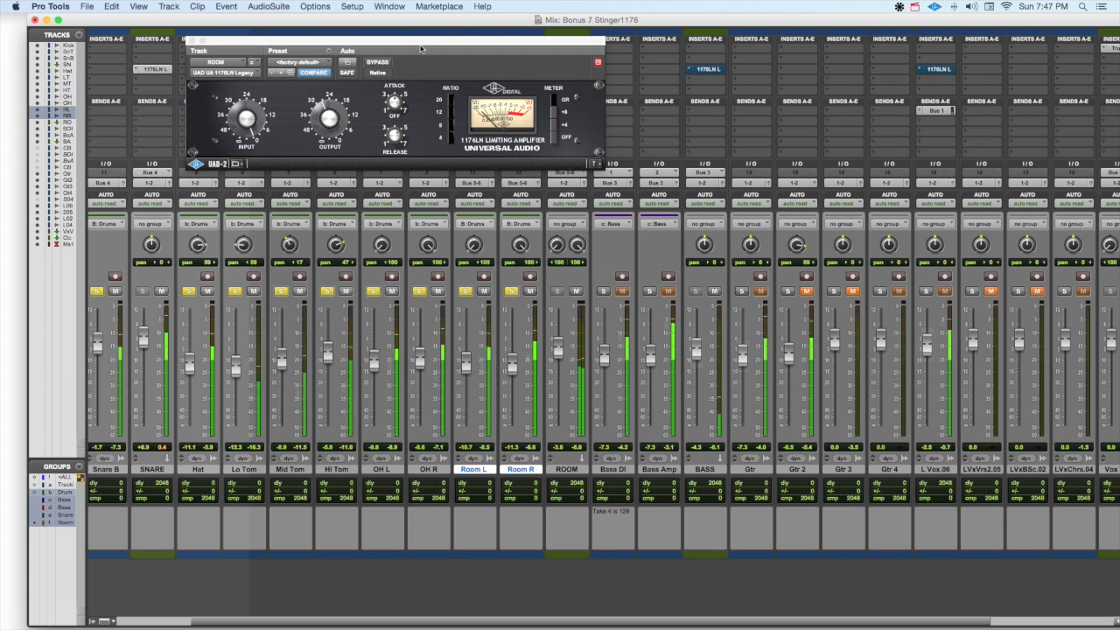
click(378, 64)
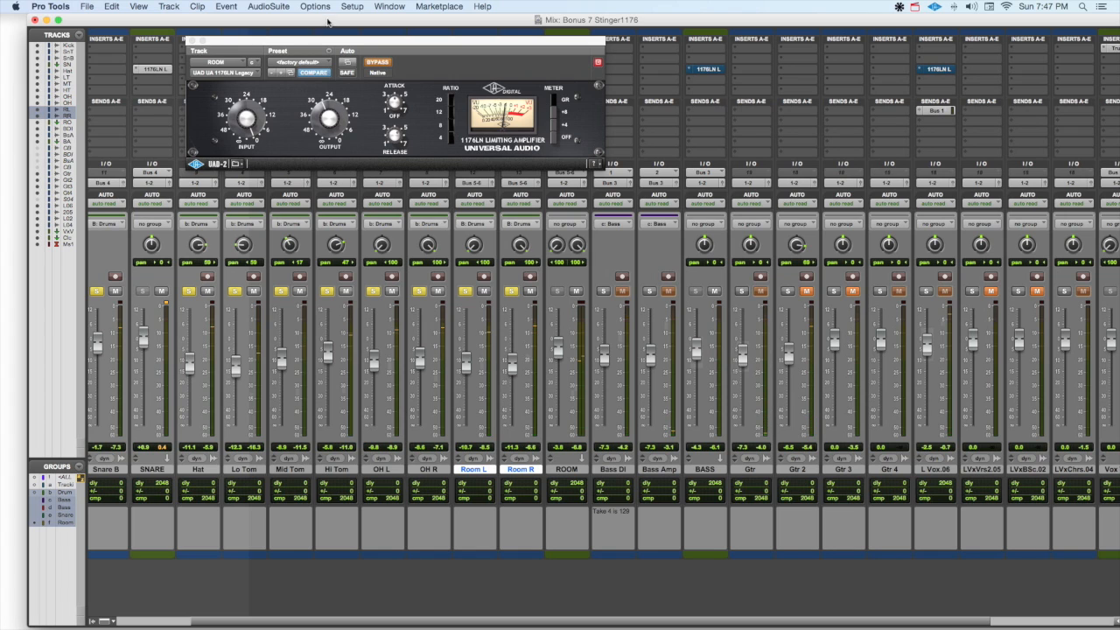
click(192, 41)
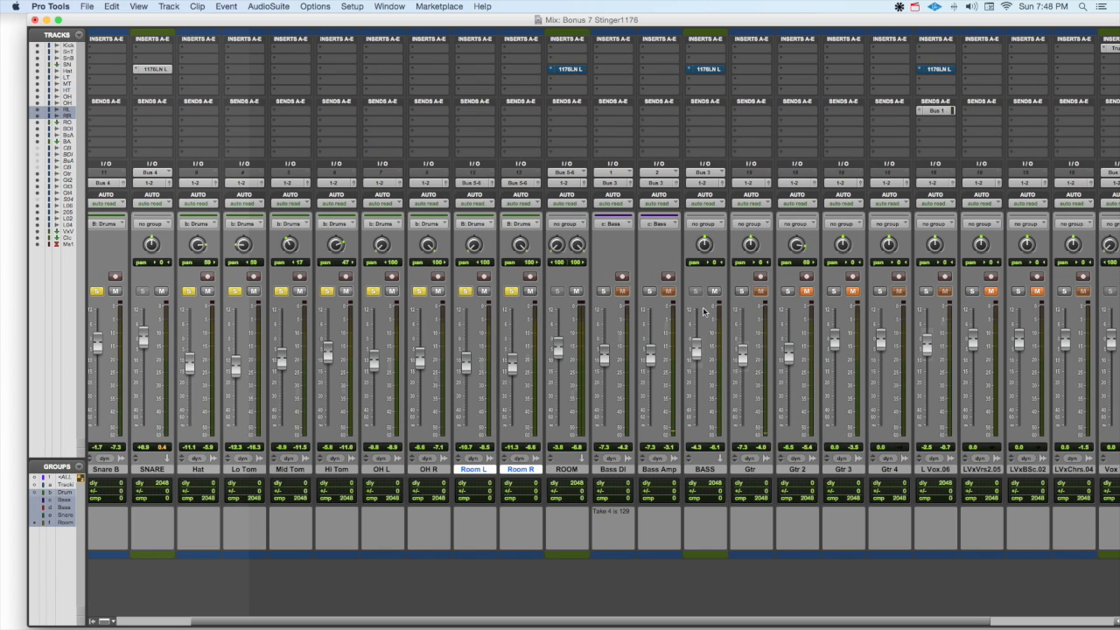
Solo the Bass DI and Bass Amp tracks and compare them with the BASS channel's 1176LN active and bypassed, leaving it active.
click(603, 291)
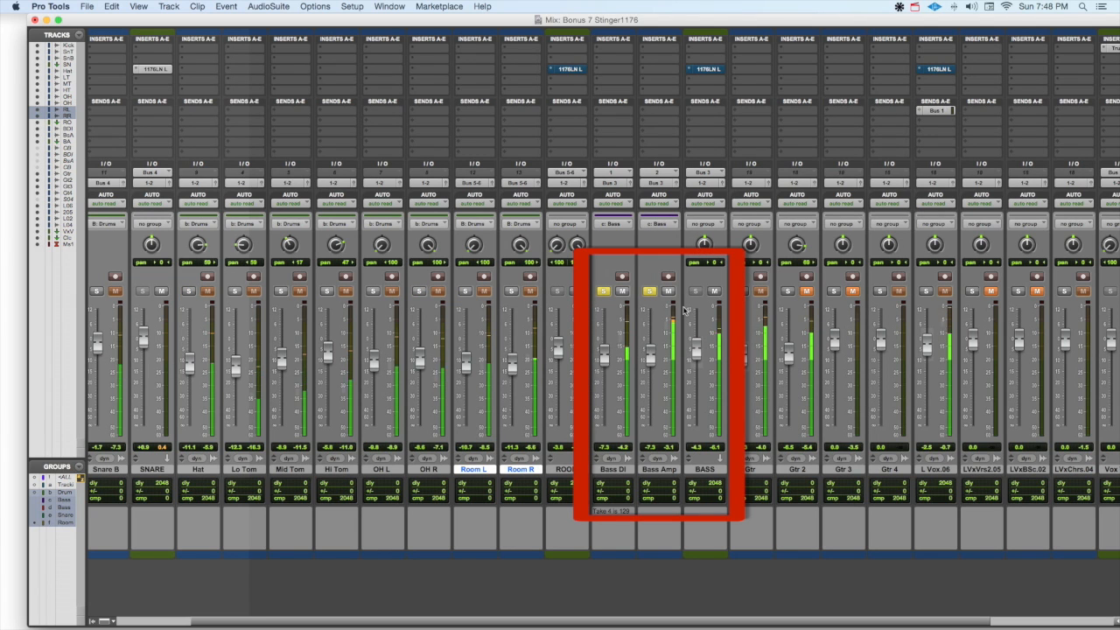
click(716, 70)
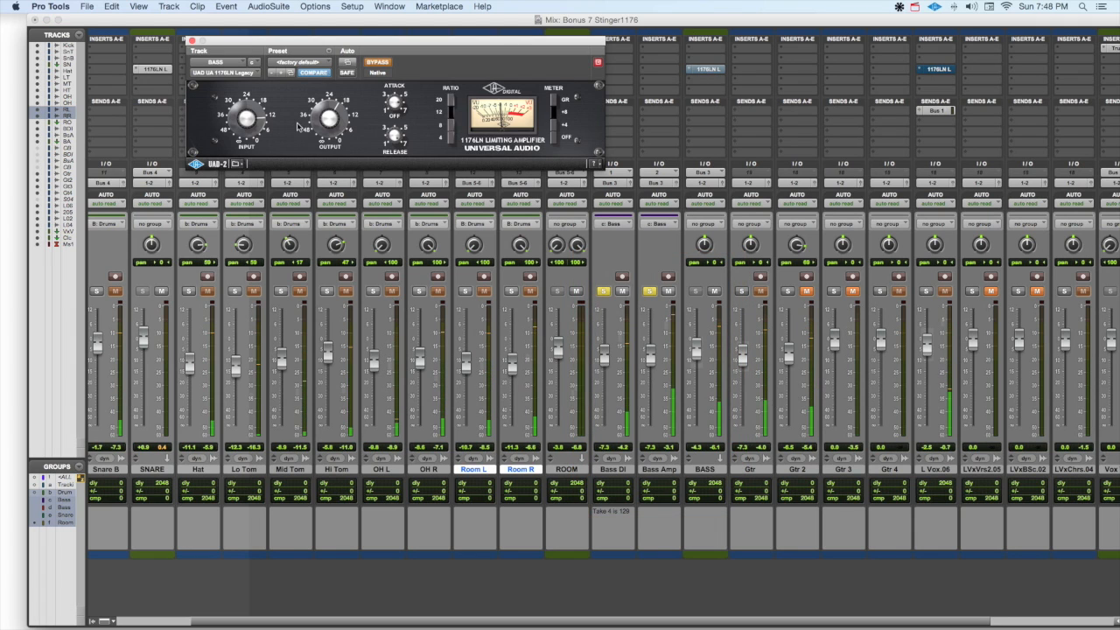
click(377, 63)
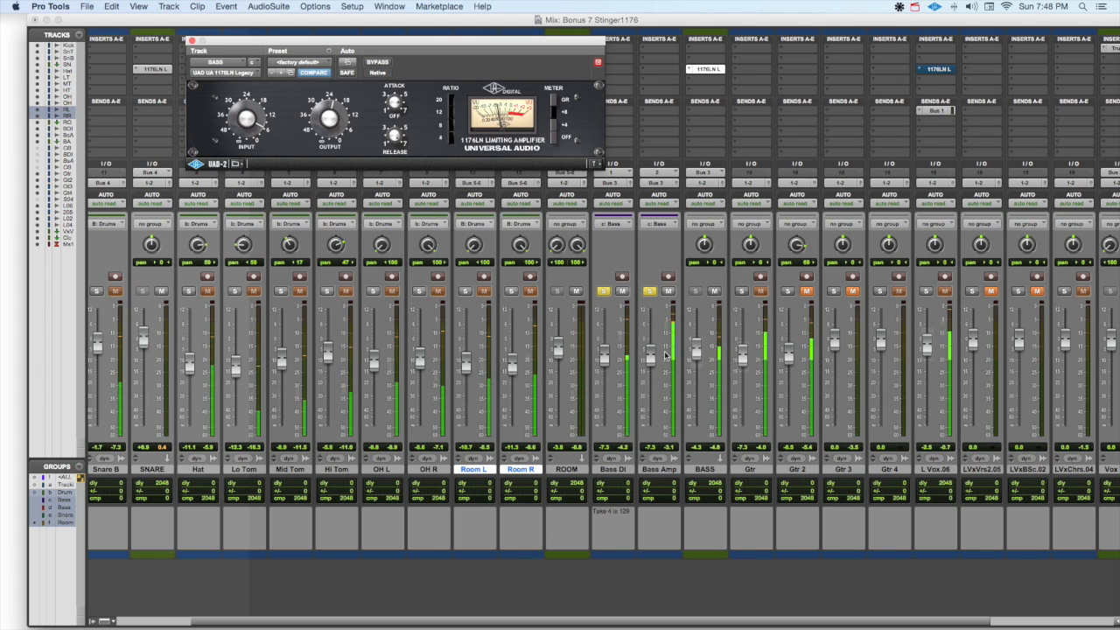
click(378, 62)
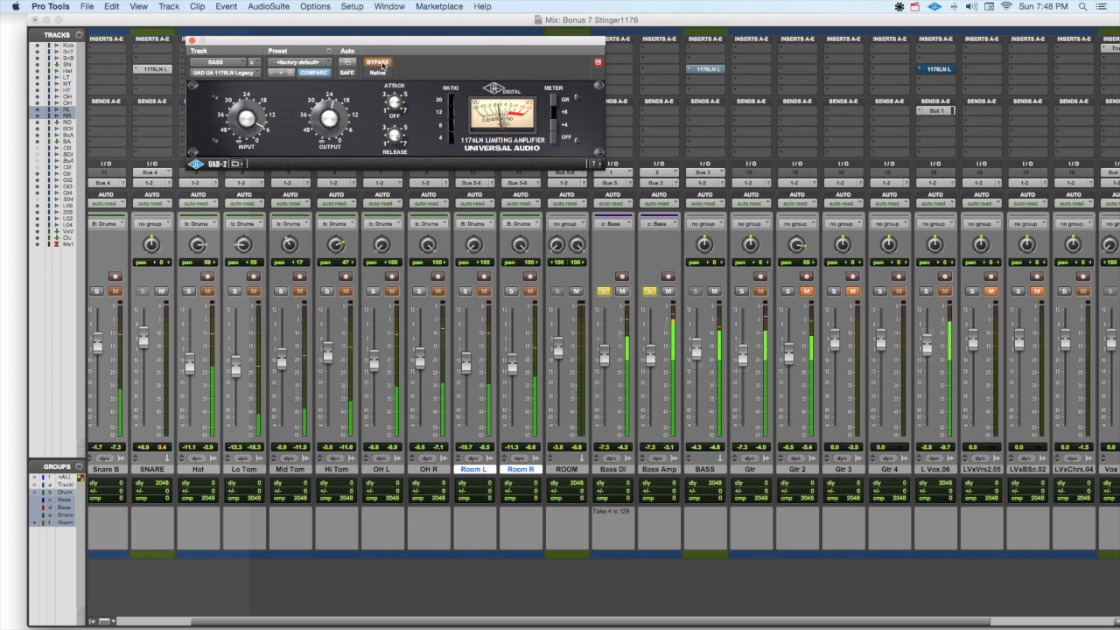
click(381, 63)
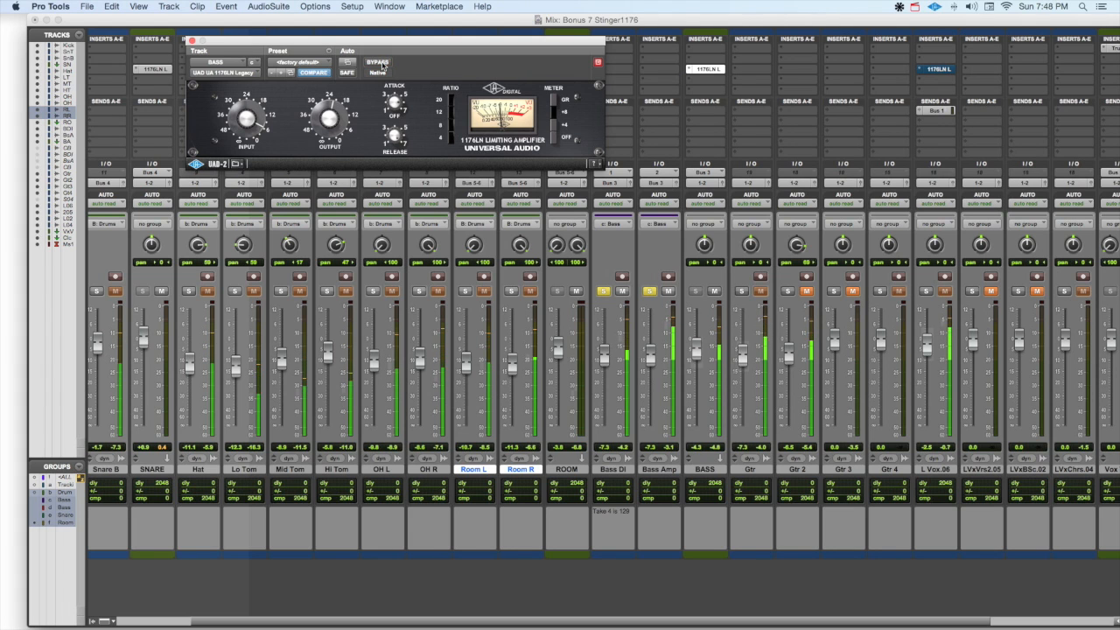
Unsolo the bass to compare the BASS limiter bypassed and active in the full mix, and solo the bass again before closing the plug-in.
alt+click(647, 291)
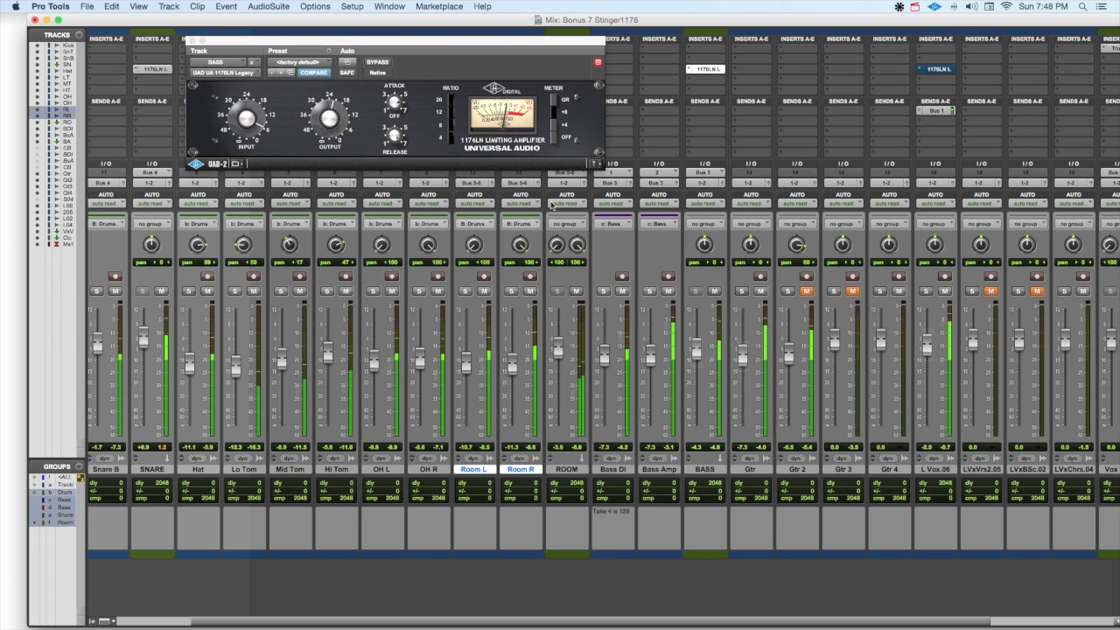
click(377, 63)
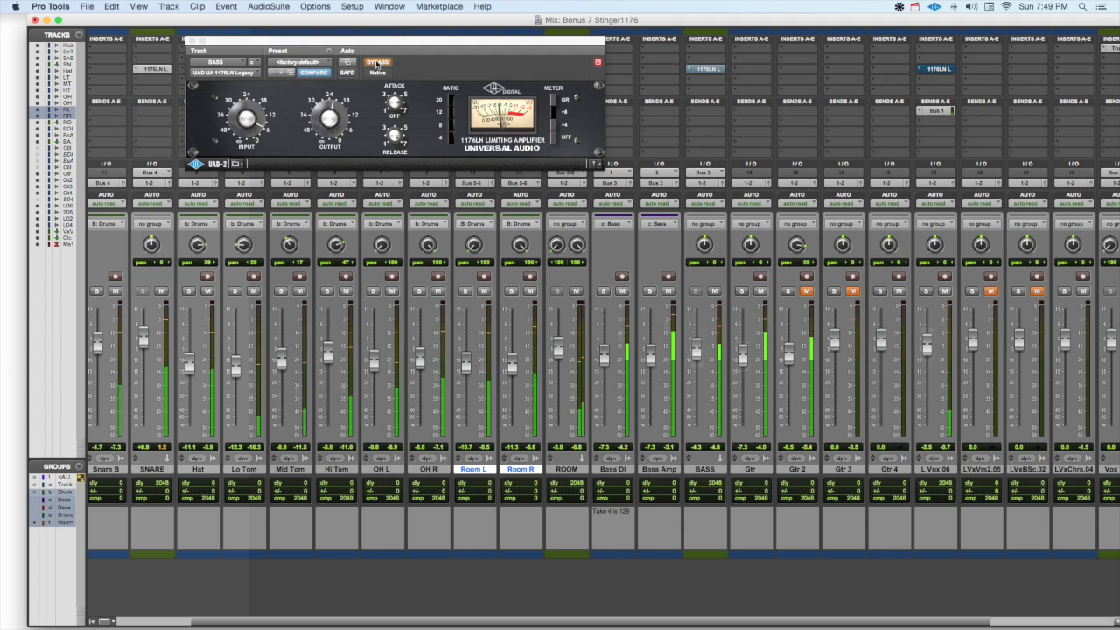
click(376, 63)
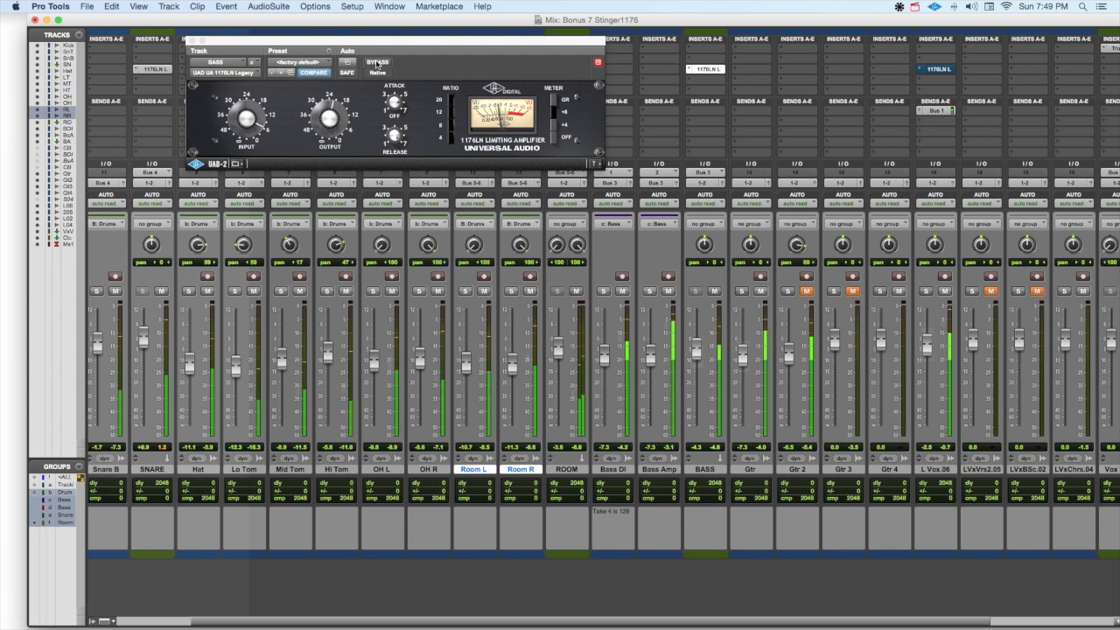
click(649, 291)
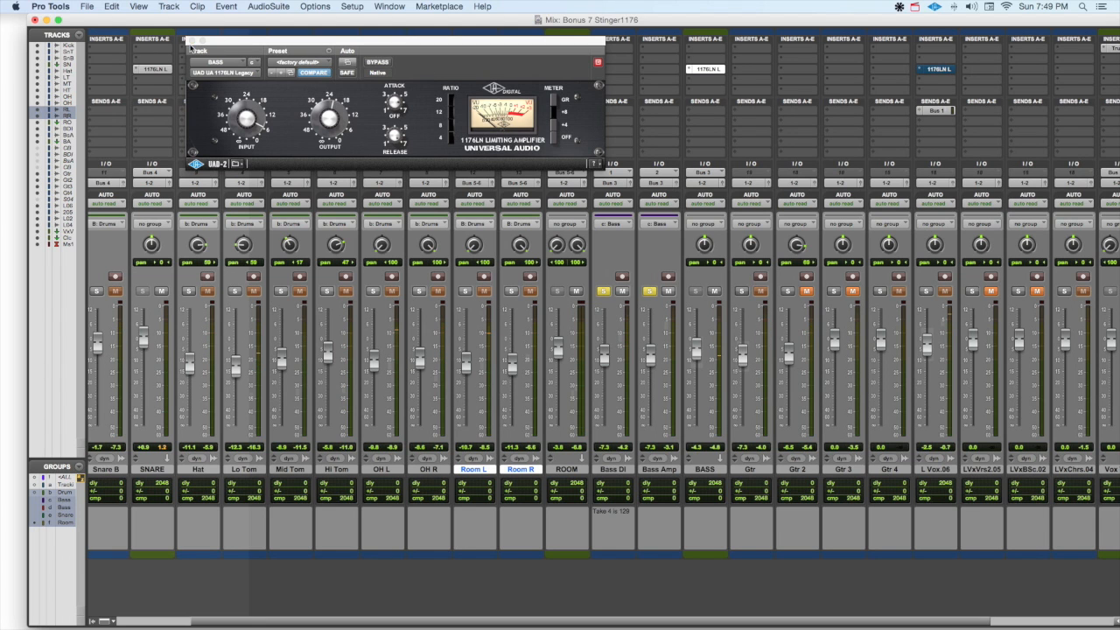
click(192, 40)
Solo the L Vox.06 track in place of the bass tracks and open its 1176LN plug-in.
scroll(586, 289, right, 2)
click(612, 291)
scroll(612, 298, right, 3)
click(765, 291)
click(773, 69)
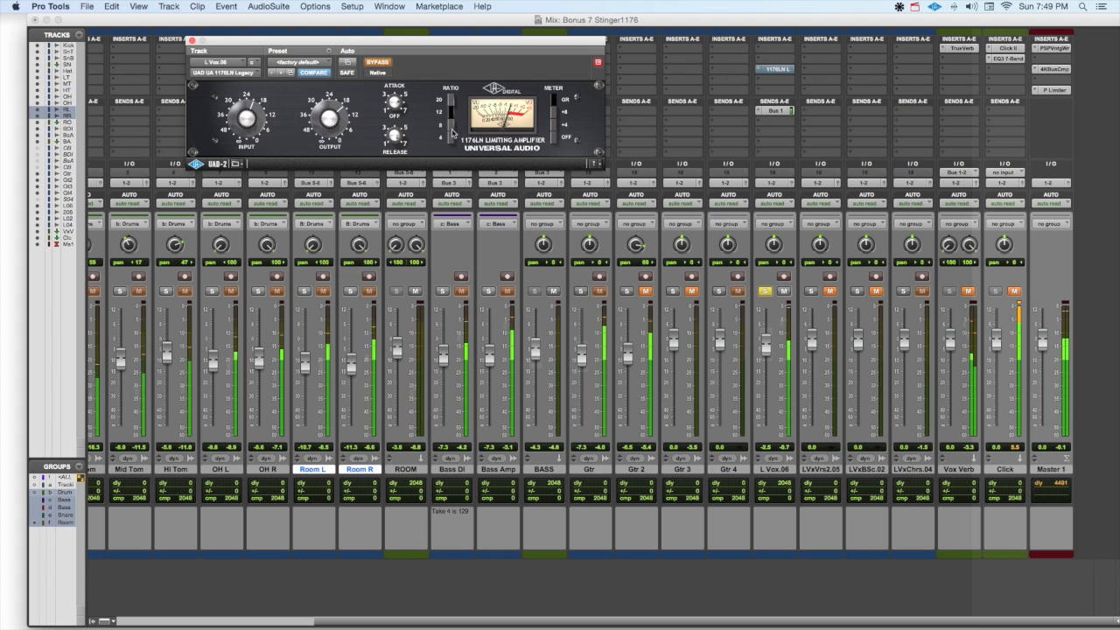
Compare the soloed lead vocal with its 1176LN active and bypassed, leaving the limiter active.
click(379, 63)
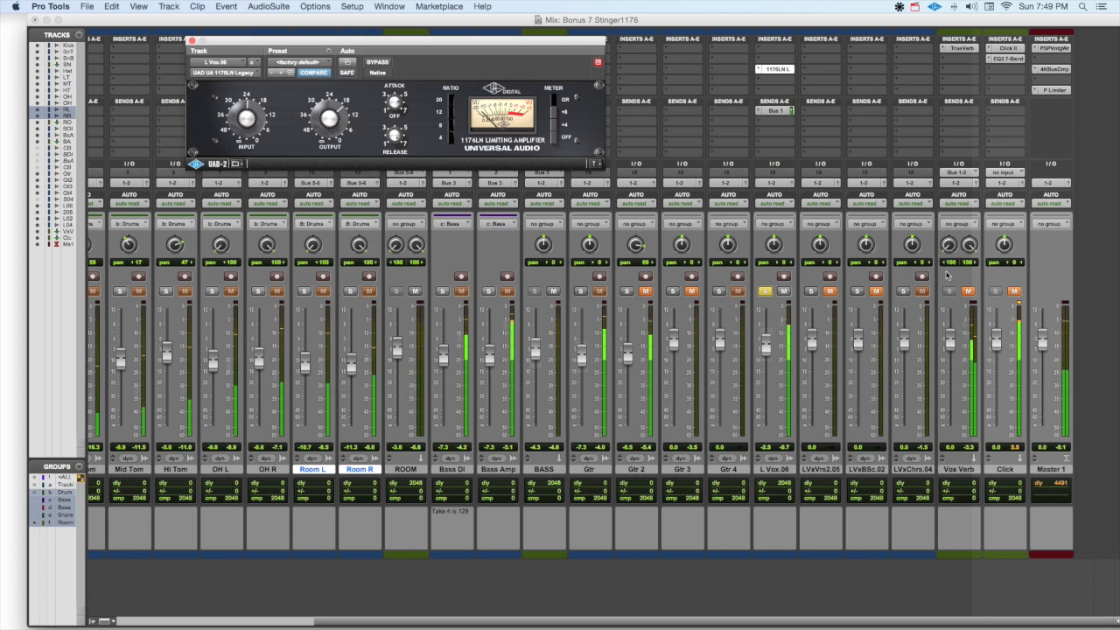
click(376, 63)
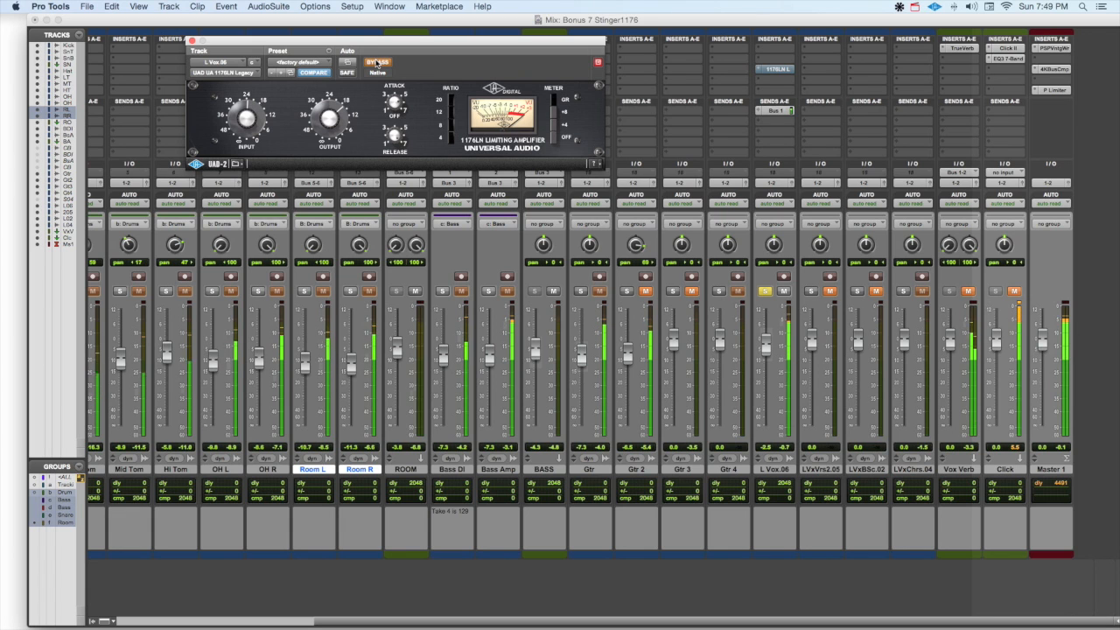
click(376, 62)
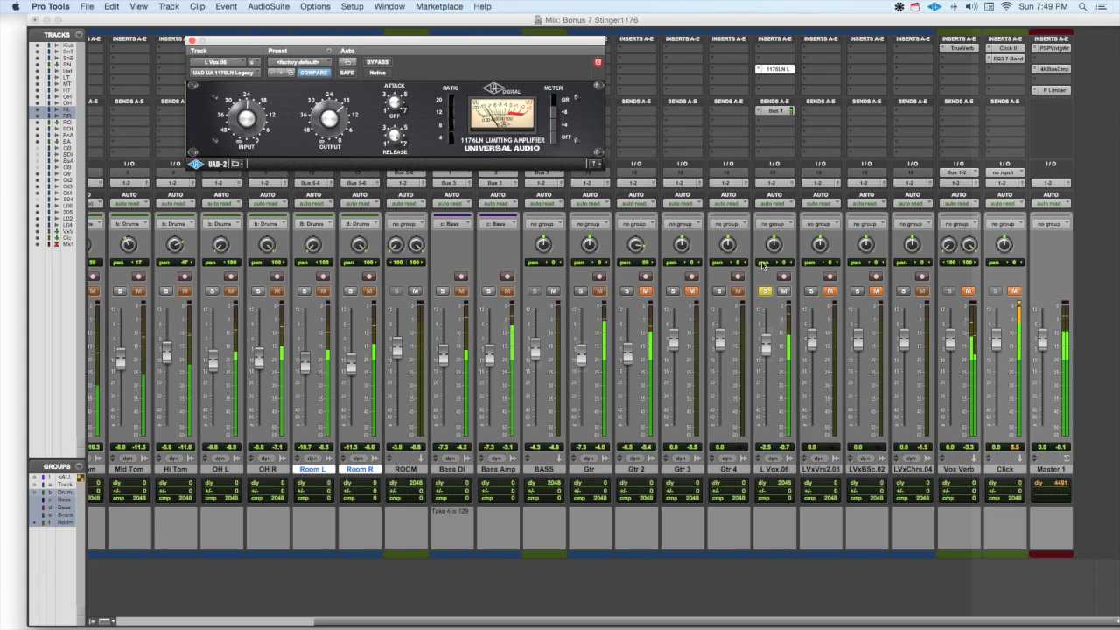
Unsolo L Vox.06 and compare its 1176LN bypassed and active within the full mix.
click(767, 292)
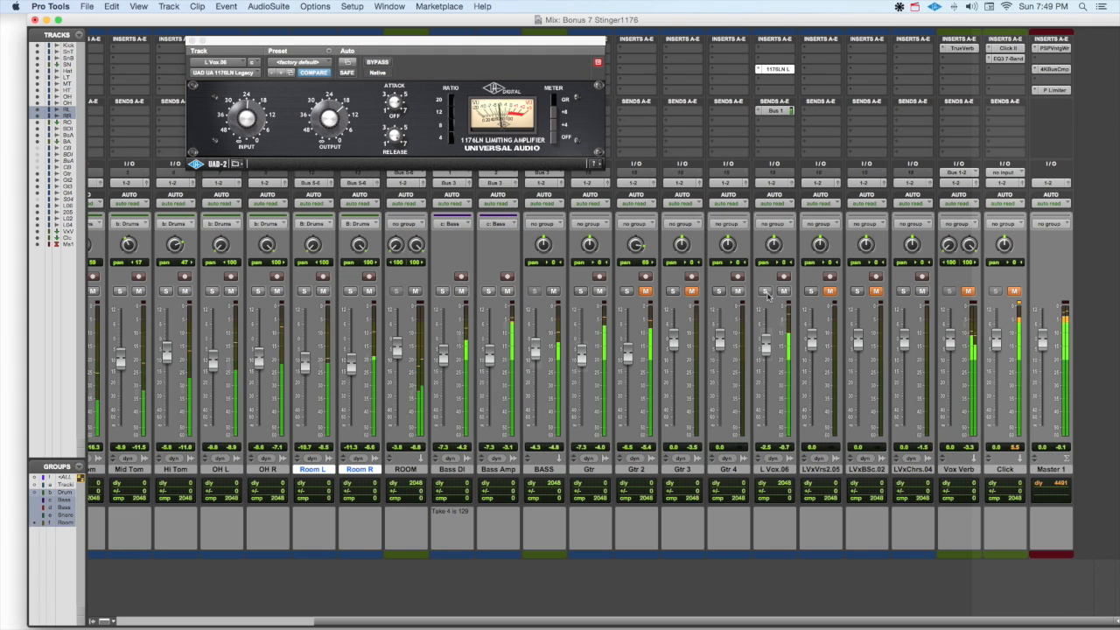
click(376, 62)
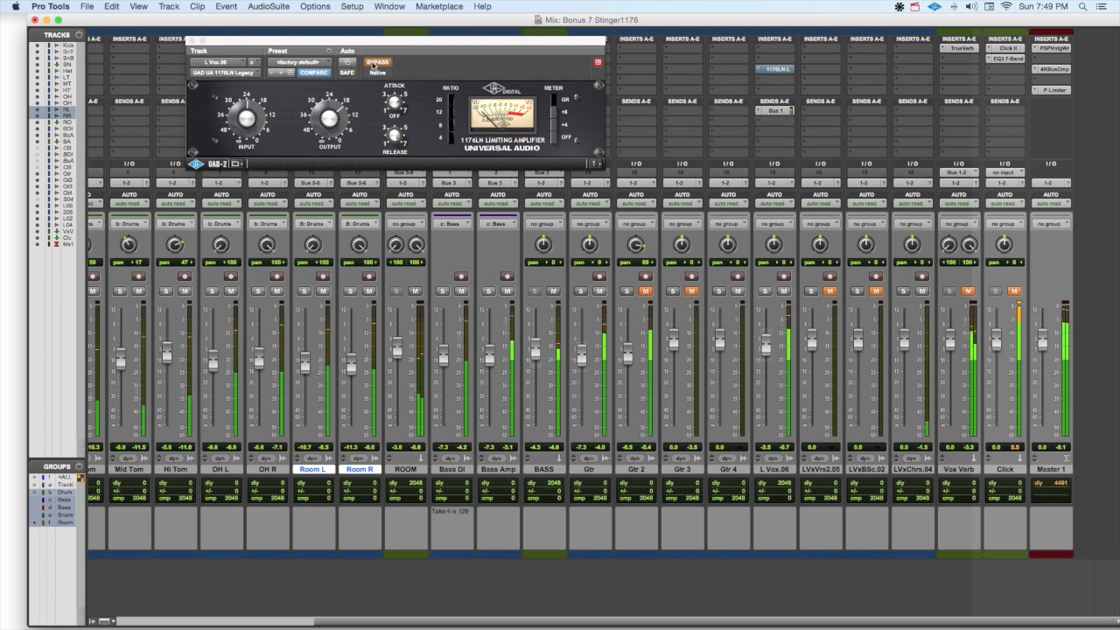
click(376, 62)
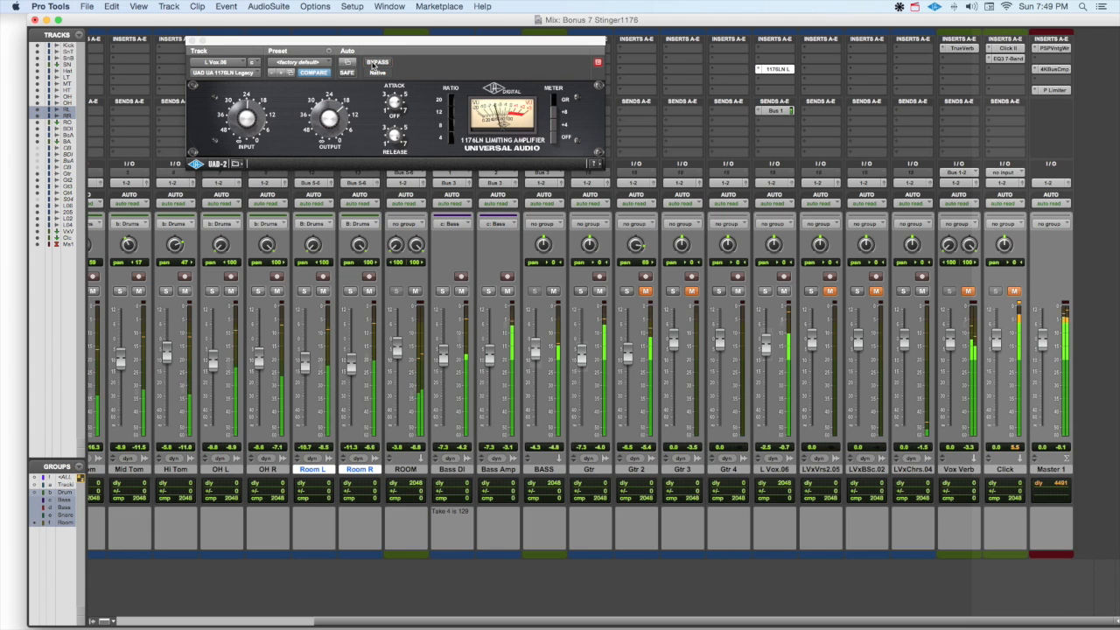